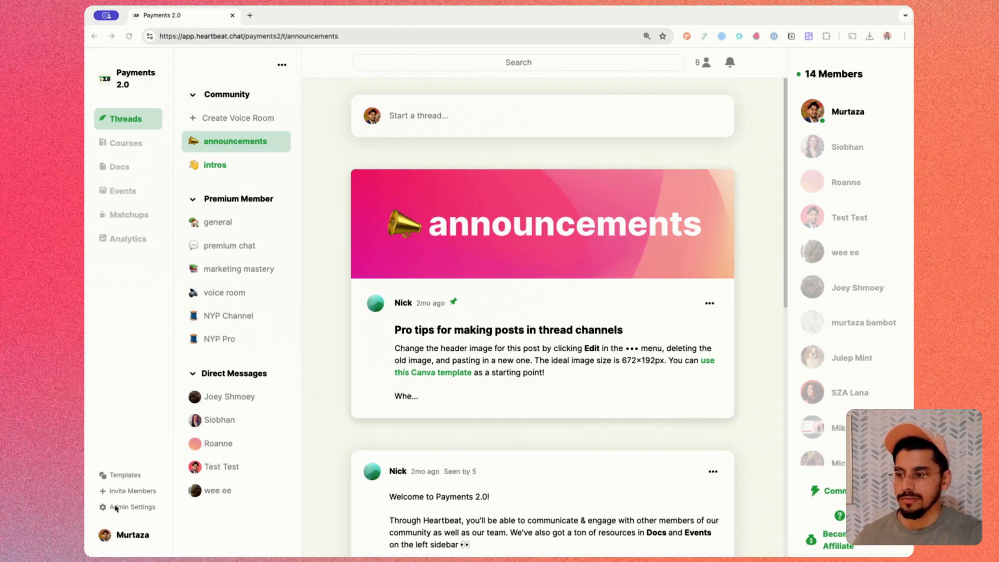
- Create a new offer of type Paid Membership in the community's admin settings and name it "Paid Membership"
{"action": "left_click", "coordinate": [133, 509]}
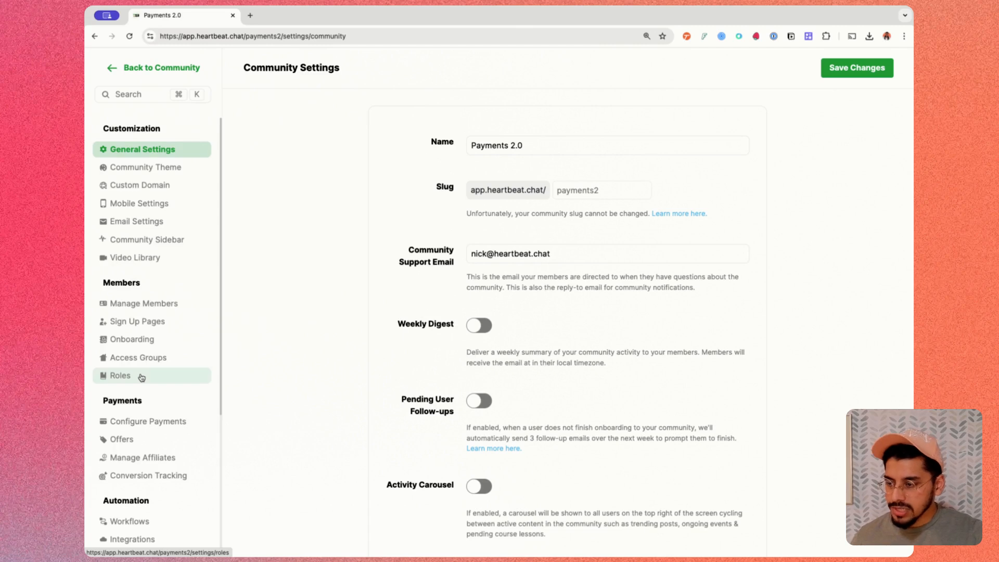
{"action": "left_click", "coordinate": [122, 439]}
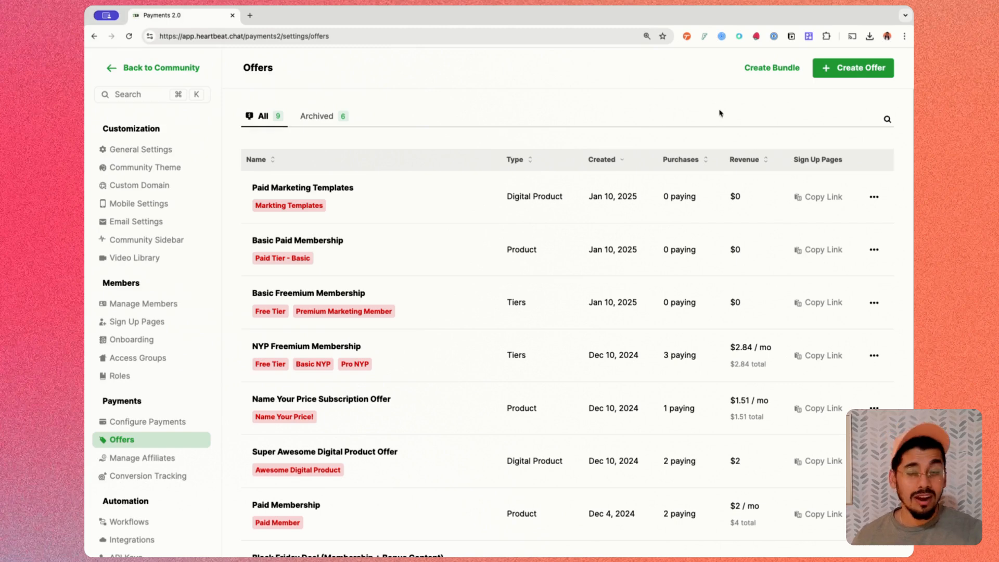
{"action": "left_click", "coordinate": [855, 69]}
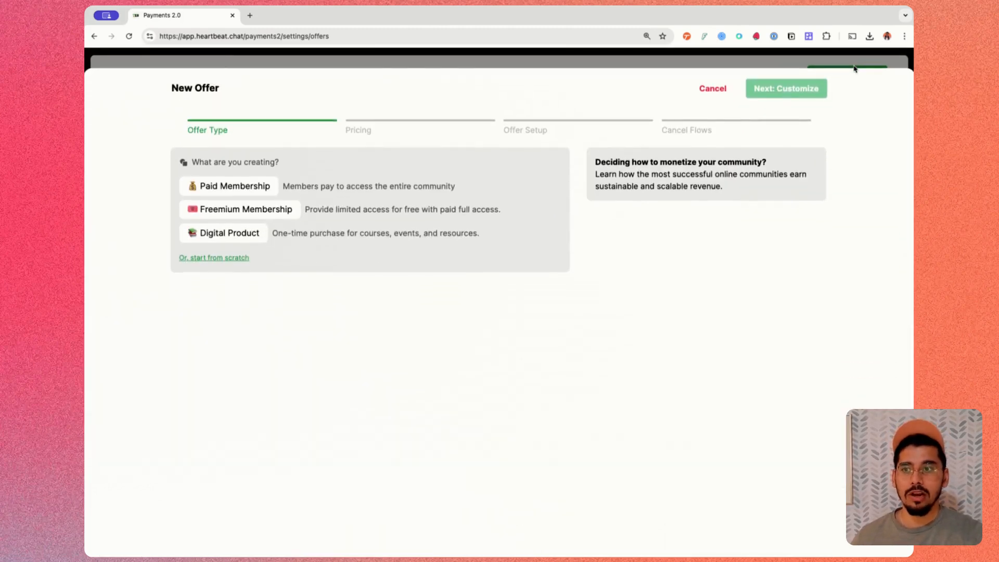
{"action": "left_click", "coordinate": [264, 186]}
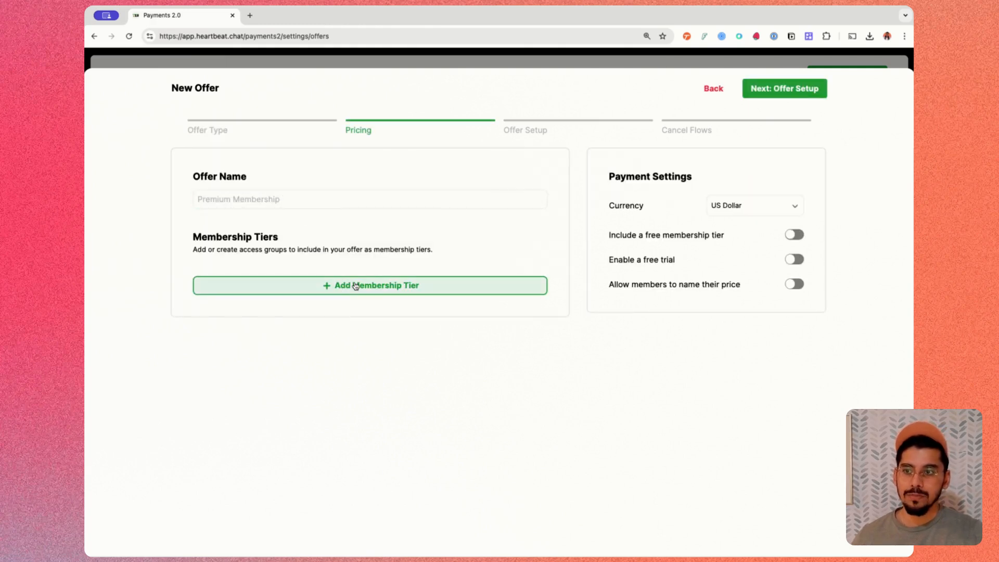
{"action": "left_click", "coordinate": [322, 189]}
{"action": "type", "text": "Paid Membership"}
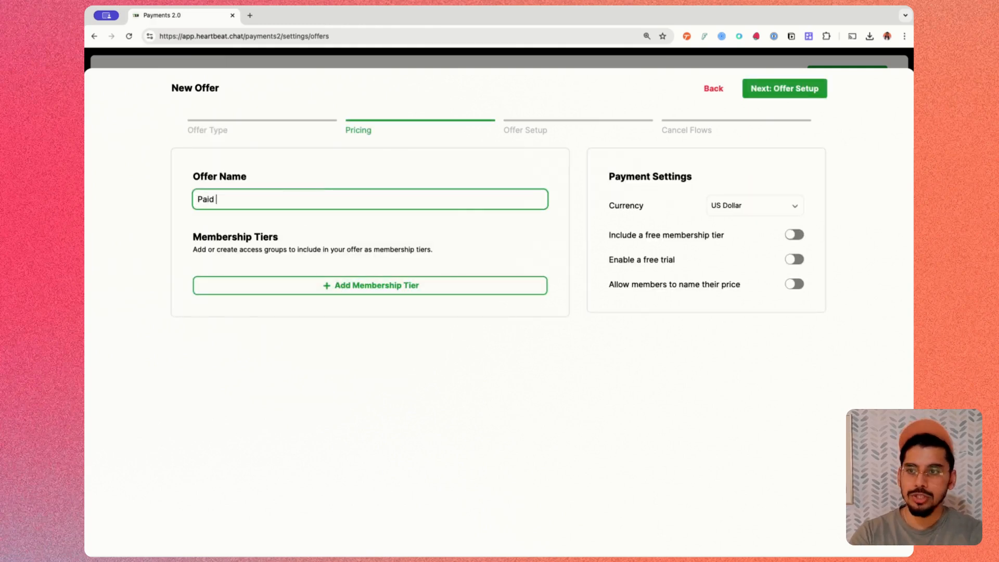
- Add a membership tier to the offer and name it "Basic Membership Tier"
{"action": "left_click", "coordinate": [330, 285]}
{"action": "key", "text": "shift+alt+Right"}
{"action": "key", "text": "shift+alt+Right"}
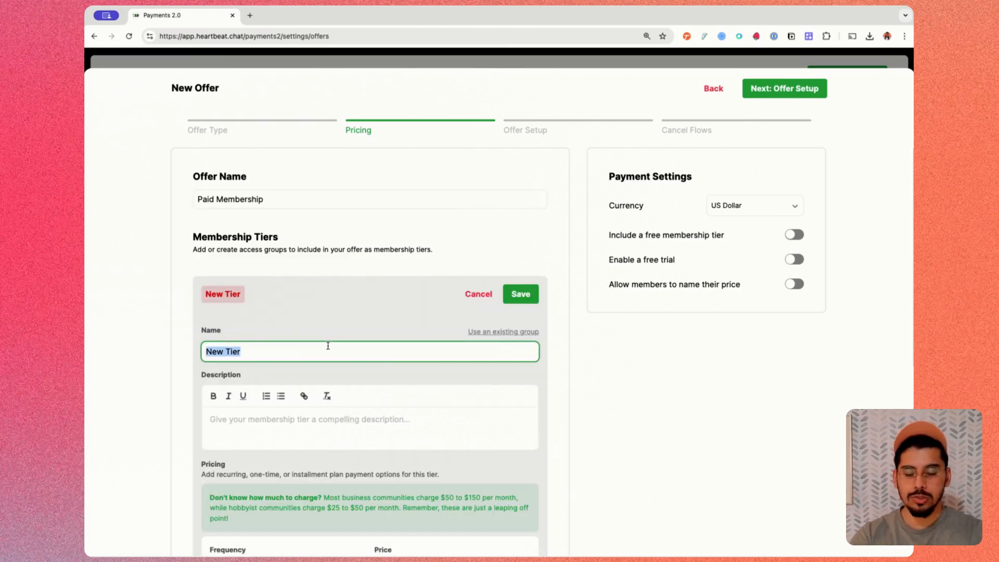
{"action": "type", "text": "Basic Memeb"}
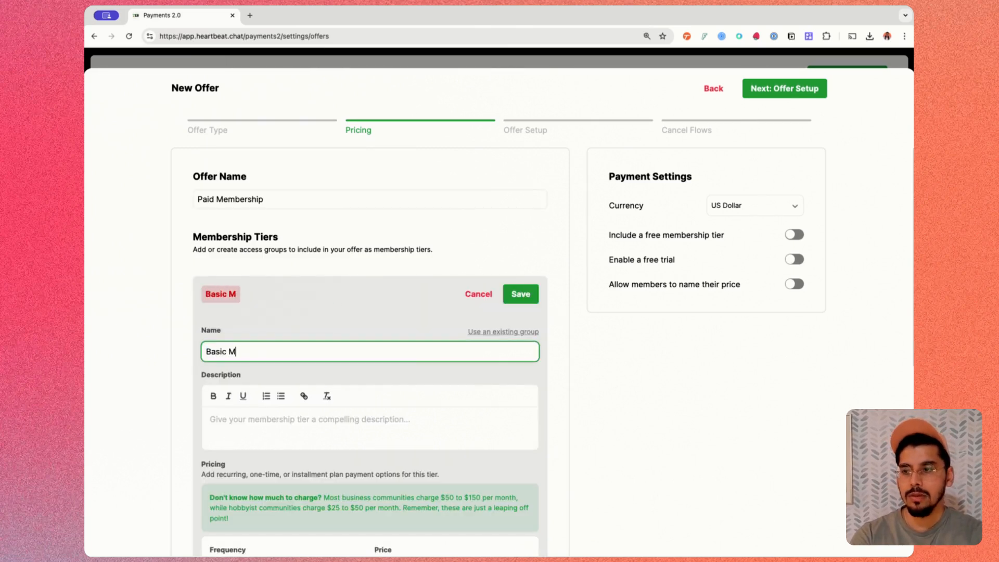
{"action": "key", "text": "BackSpace"}
{"action": "key", "text": "BackSpace"}
{"action": "type", "text": "bership Tier"}
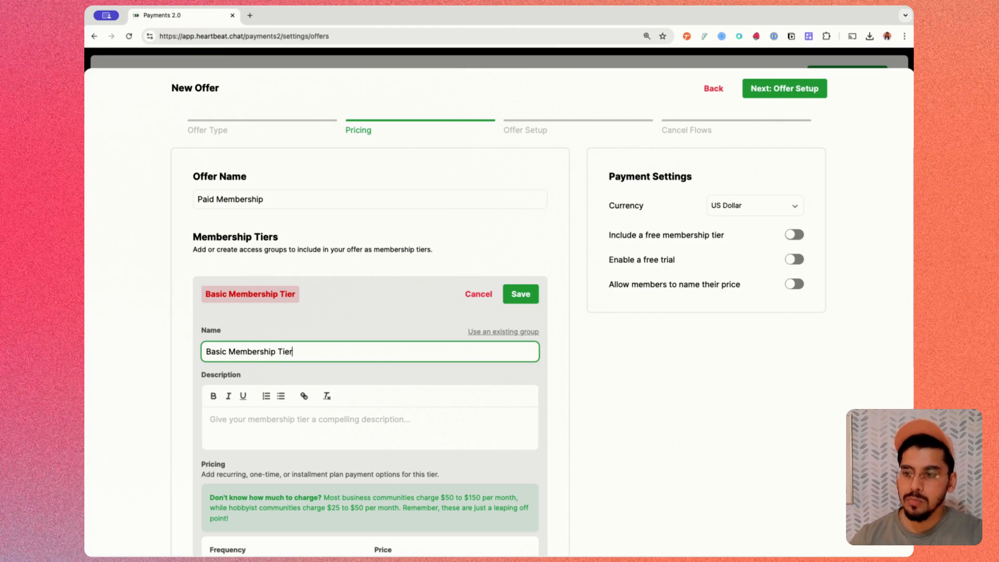
- Enter the tier description "Get access to exclusive channels, expert events, and courses!"
{"action": "scroll", "coordinate": [327, 382], "scroll_direction": "down", "scroll_amount": 1}
{"action": "left_click", "coordinate": [324, 403]}
{"action": "scroll", "coordinate": [358, 365], "scroll_direction": "down", "scroll_amount": 2}
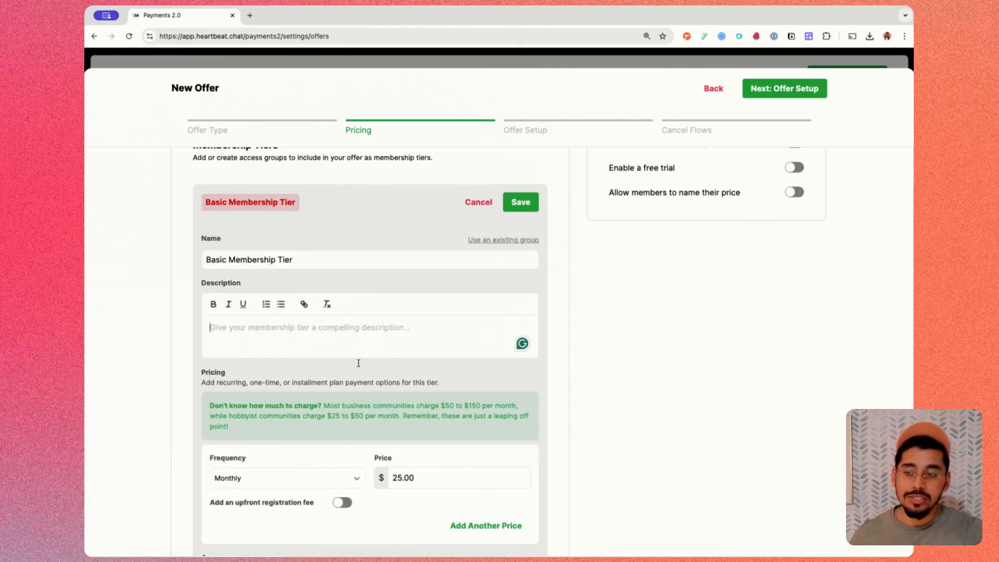
{"action": "type", "text": "Get"}
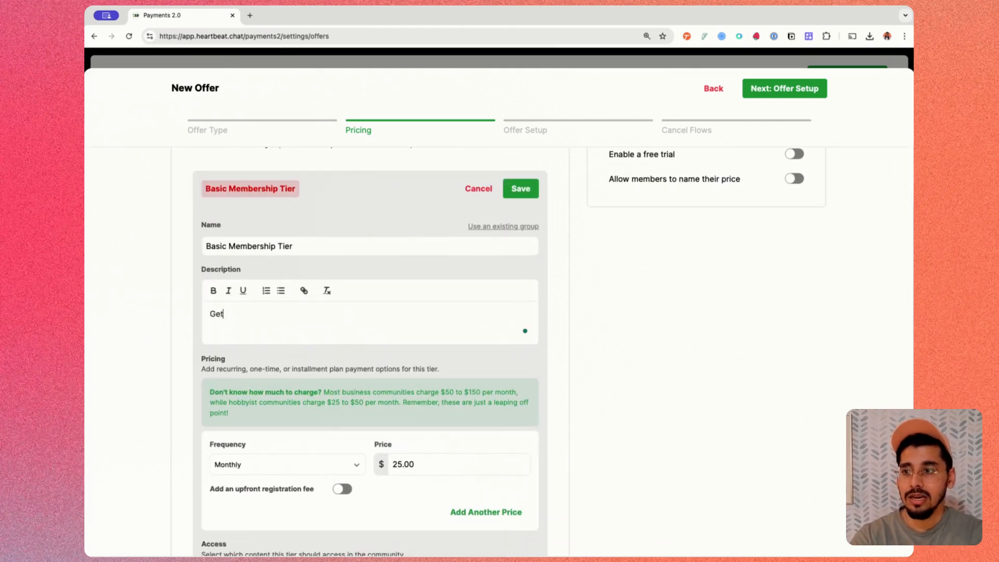
{"action": "type", "text": " acces"}
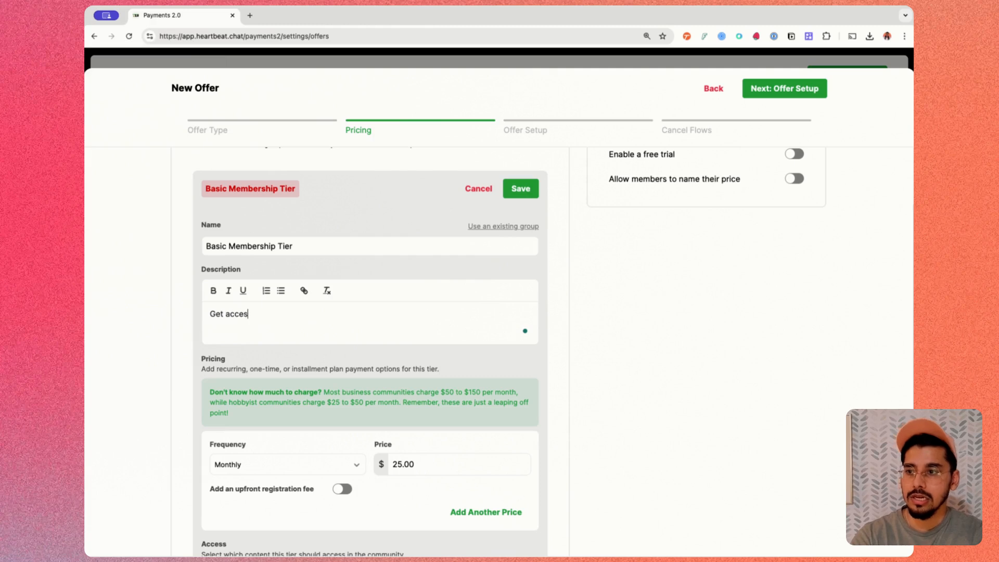
{"action": "type", "text": "s to exclu"}
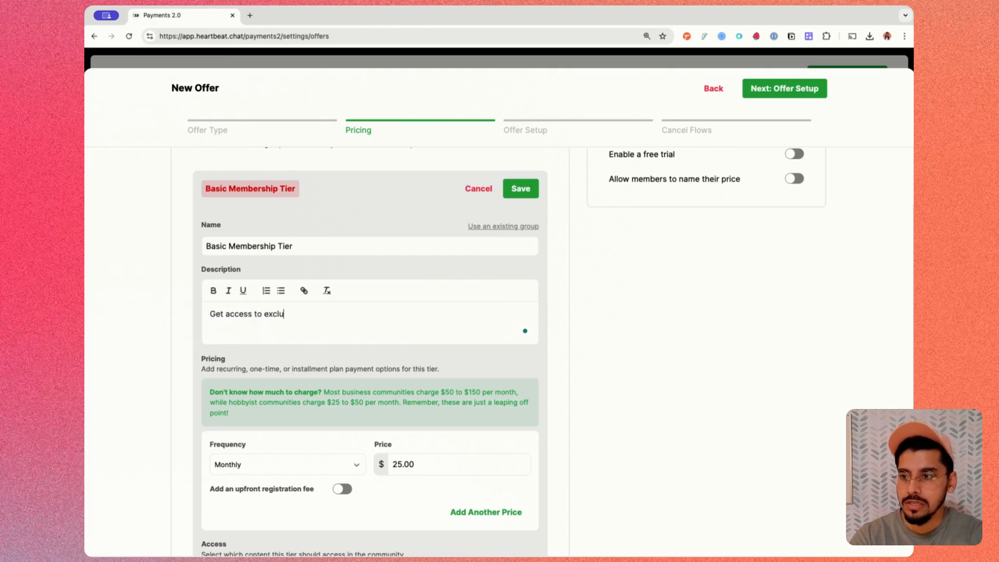
{"action": "type", "text": "sive channels, "}
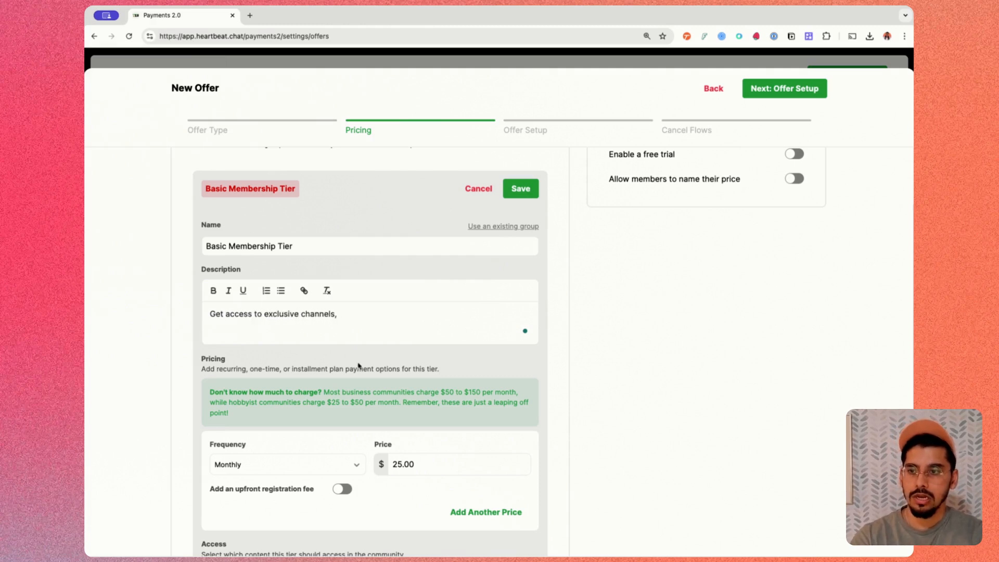
{"action": "type", "text": "expert ev"}
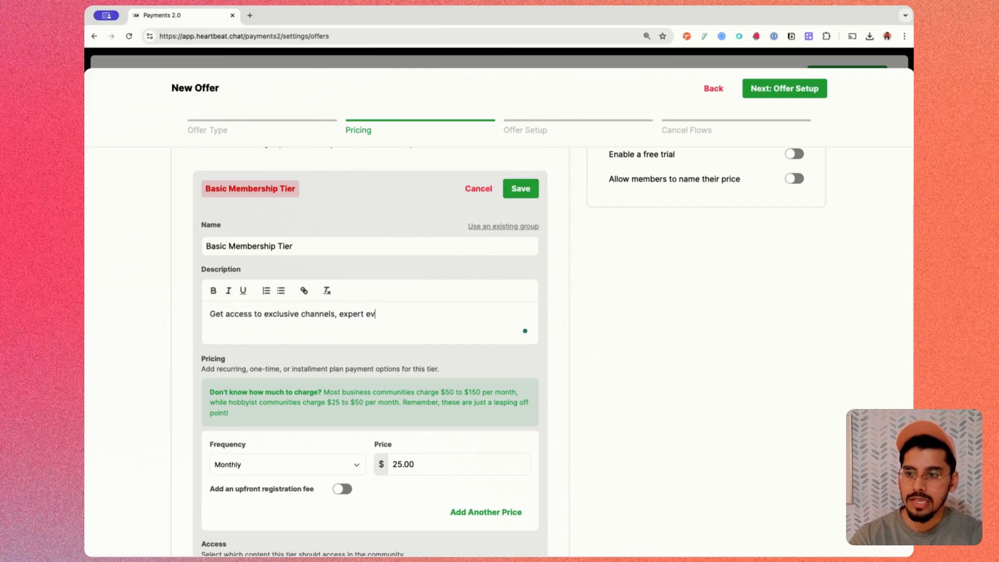
{"action": "type", "text": "ents, and courses!"}
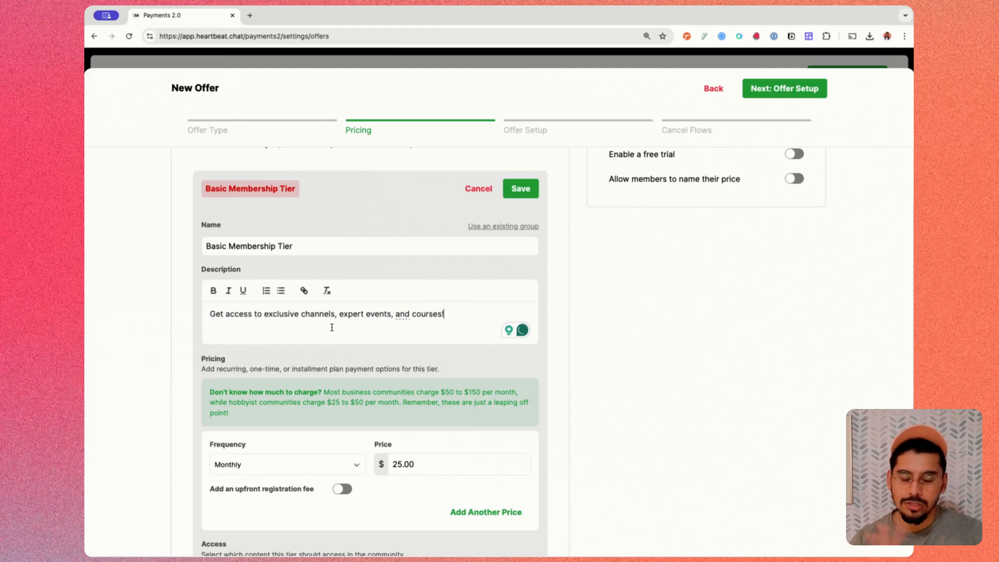
- Set the tier's monthly price to $50 and add a second, yearly price of $500
{"action": "scroll", "coordinate": [333, 325], "scroll_direction": "down", "scroll_amount": 2}
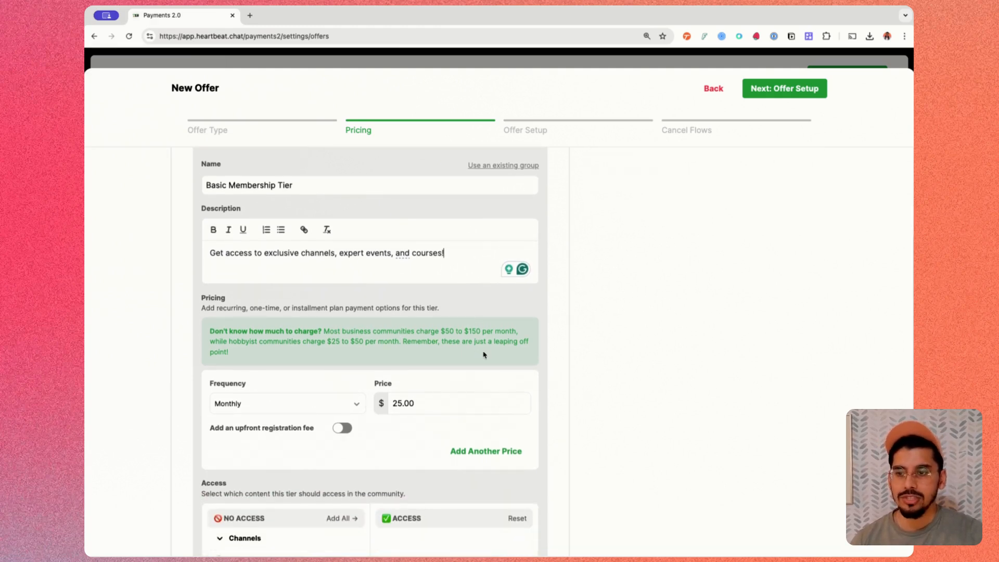
{"action": "double_click", "coordinate": [447, 402]}
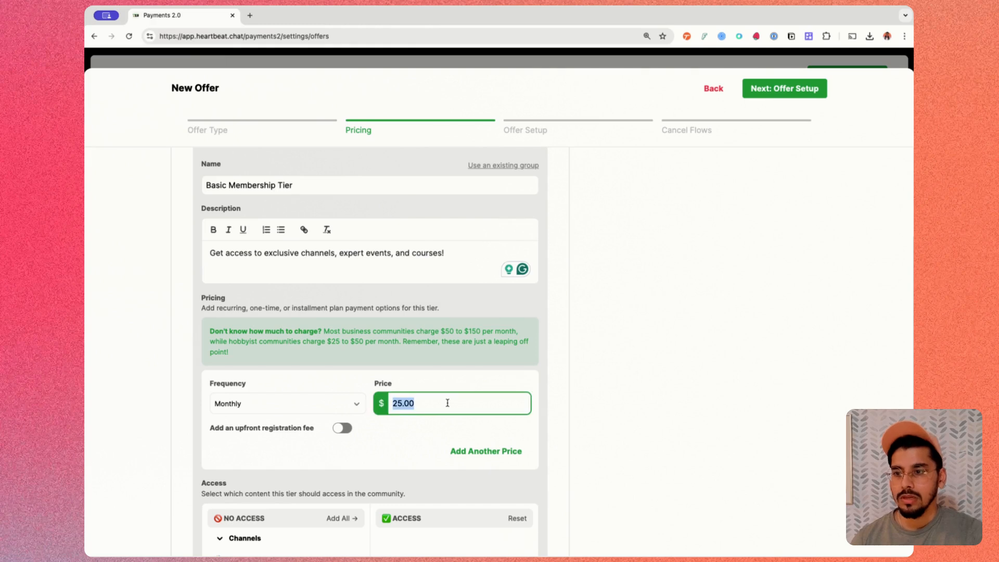
{"action": "type", "text": "50"}
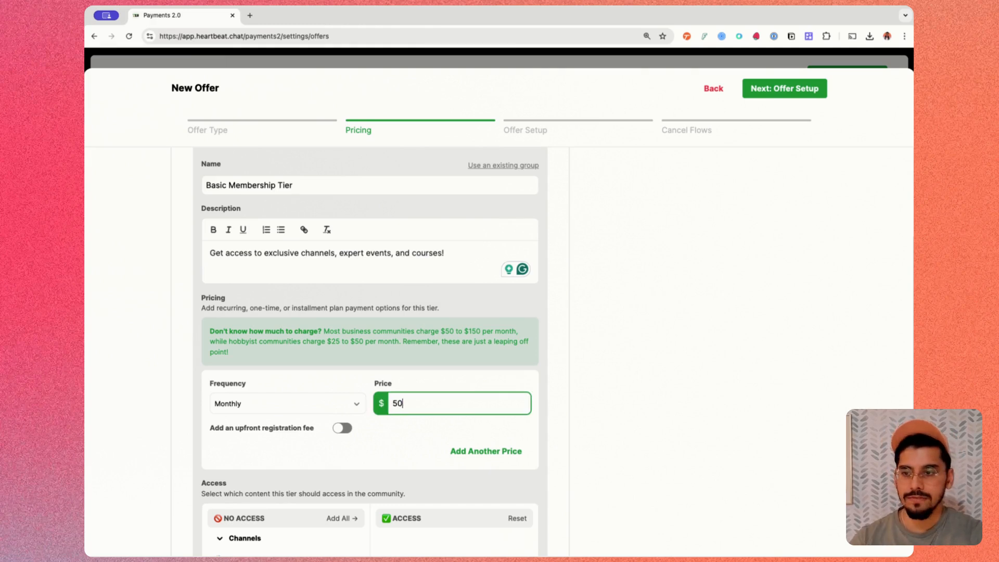
{"action": "left_click", "coordinate": [515, 451]}
{"action": "left_click", "coordinate": [462, 446]}
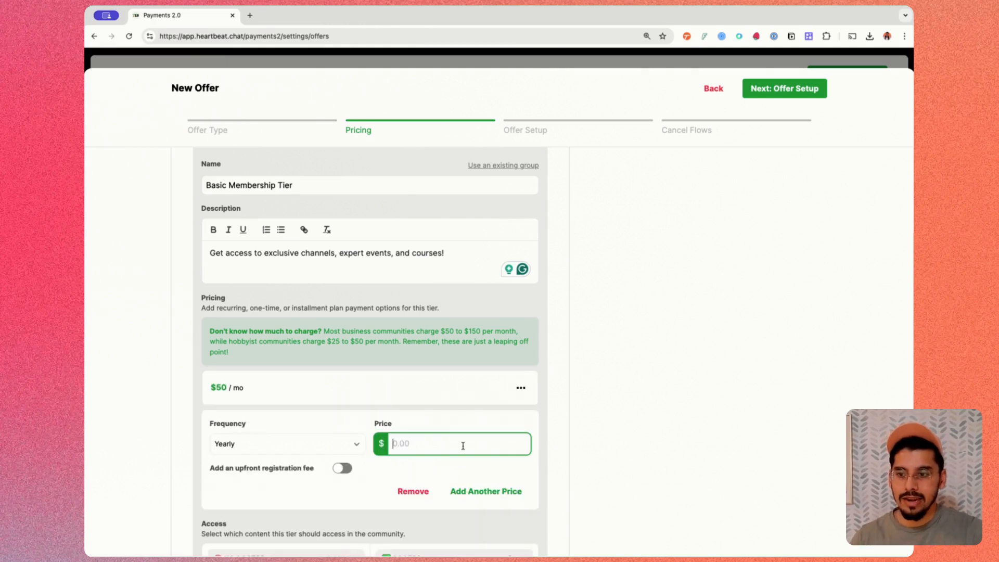
{"action": "type", "text": "500"}
- Grant the tier access to the Marketing Mastery course, the marketing mastery channel and the Exclusive Templates document section, and save the tier
{"action": "scroll", "coordinate": [471, 430], "scroll_direction": "down", "scroll_amount": 3}
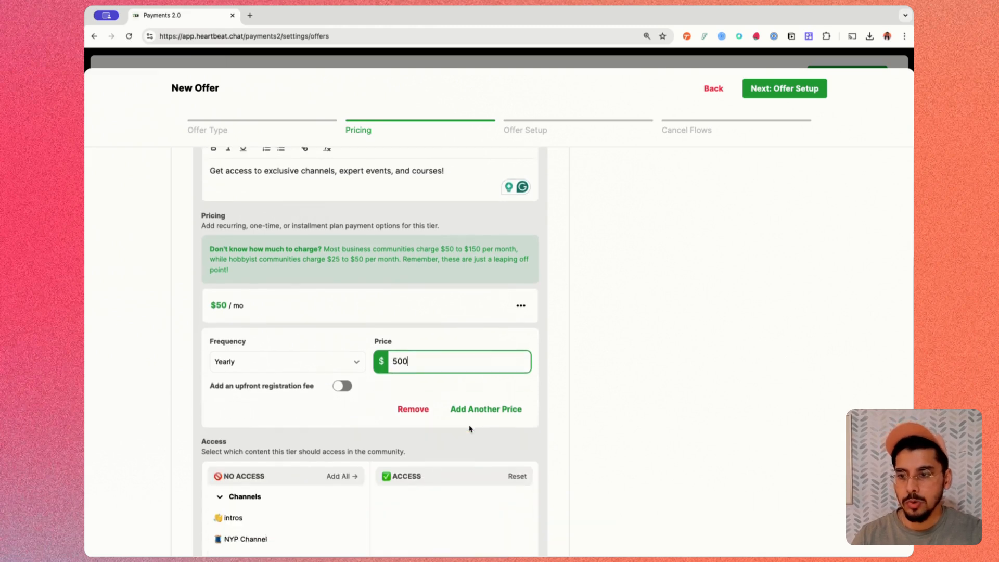
{"action": "scroll", "coordinate": [267, 418], "scroll_direction": "down", "scroll_amount": 3}
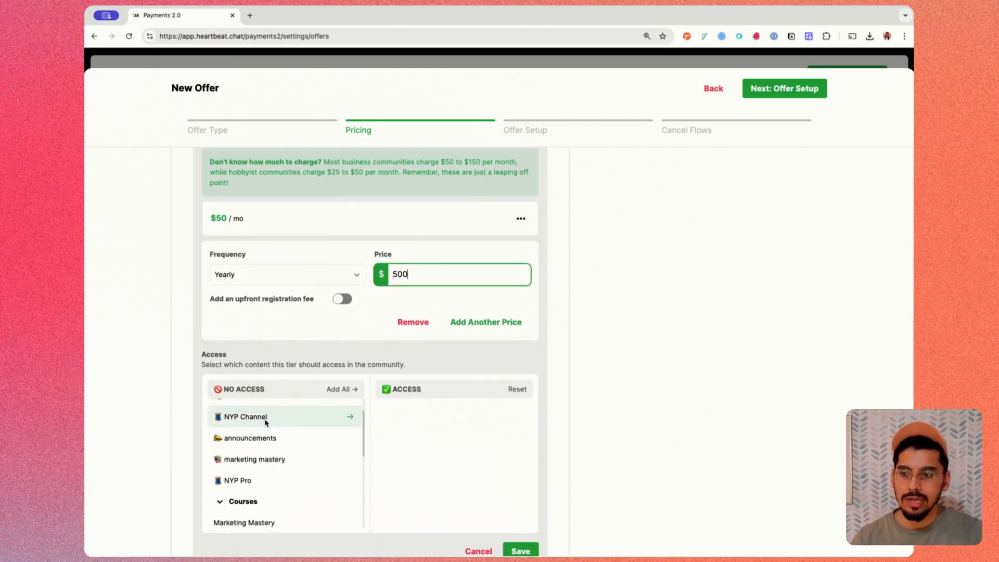
{"action": "scroll", "coordinate": [265, 422], "scroll_direction": "down", "scroll_amount": 1}
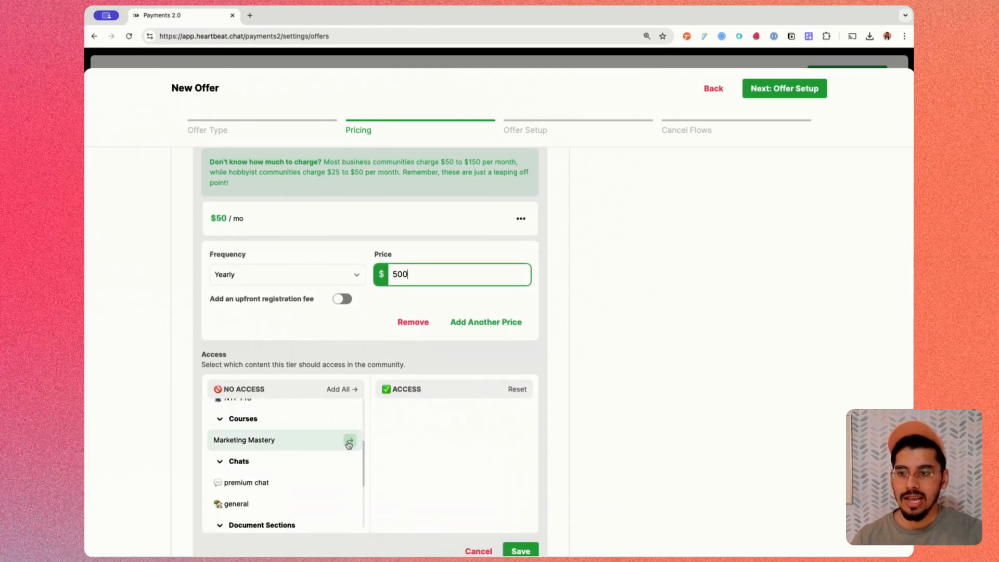
{"action": "left_click", "coordinate": [350, 441]}
{"action": "scroll", "coordinate": [299, 464], "scroll_direction": "up", "scroll_amount": 2}
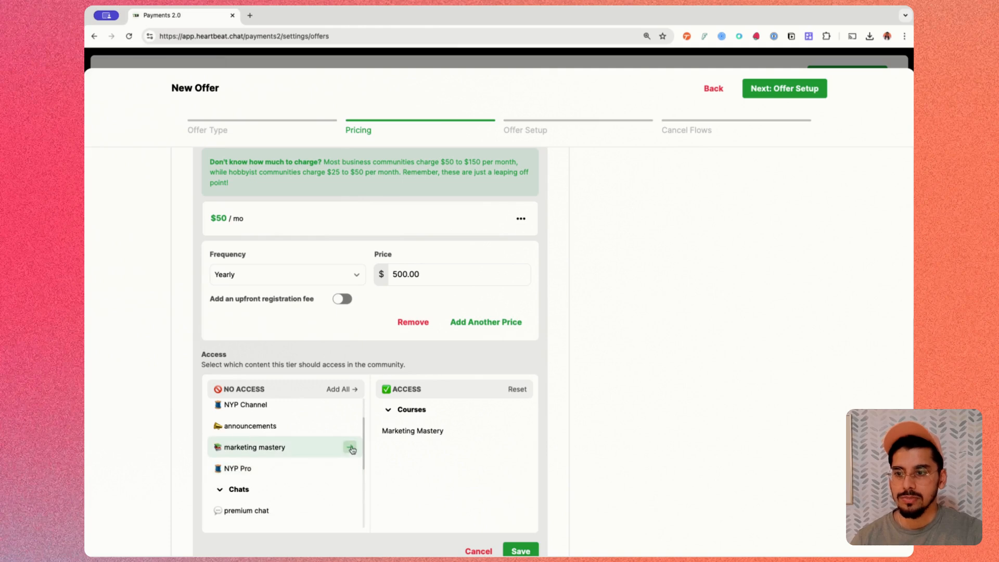
{"action": "left_click", "coordinate": [350, 447]}
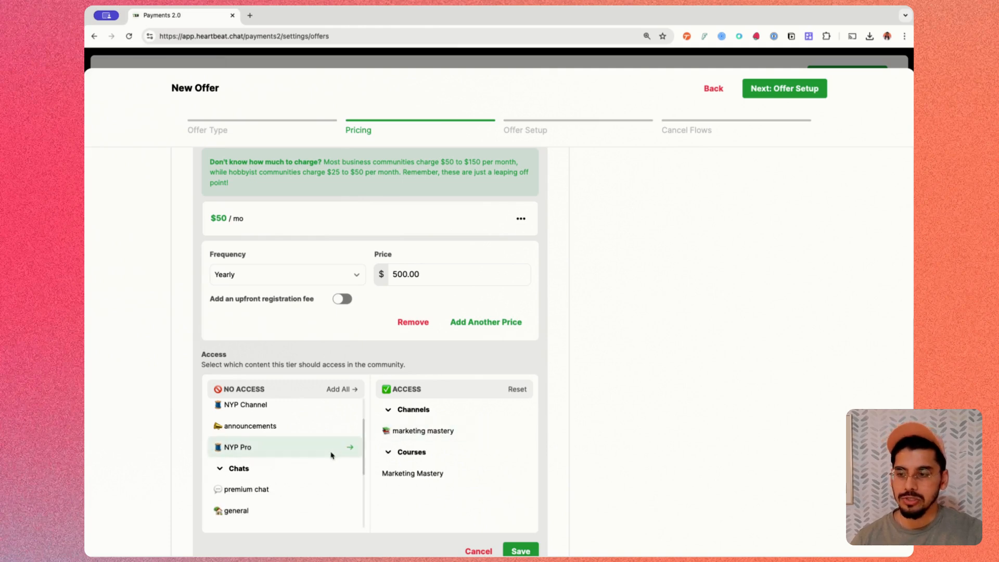
{"action": "scroll", "coordinate": [333, 455], "scroll_direction": "down", "scroll_amount": 3}
{"action": "left_click", "coordinate": [350, 478]}
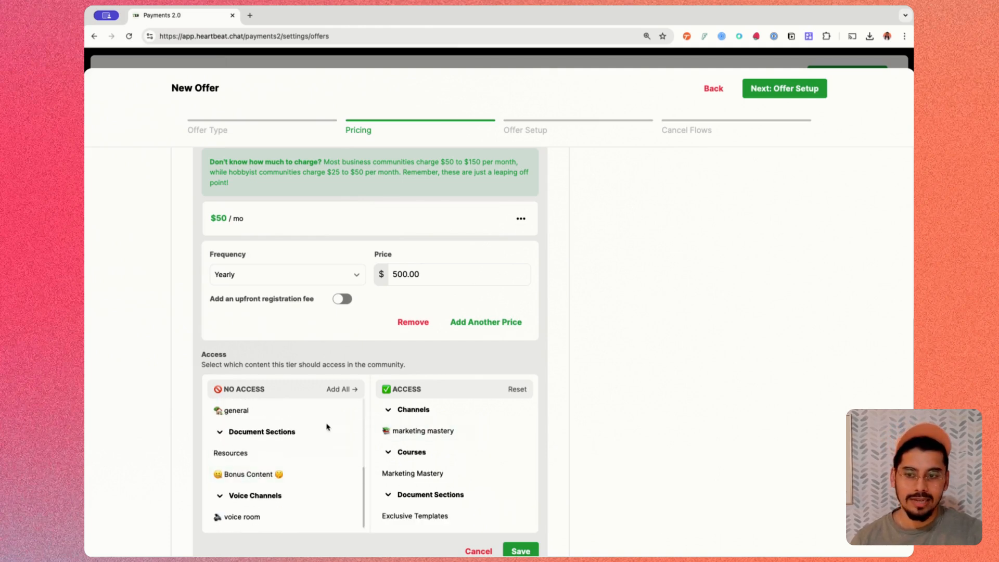
{"action": "scroll", "coordinate": [529, 449], "scroll_direction": "down", "scroll_amount": 1}
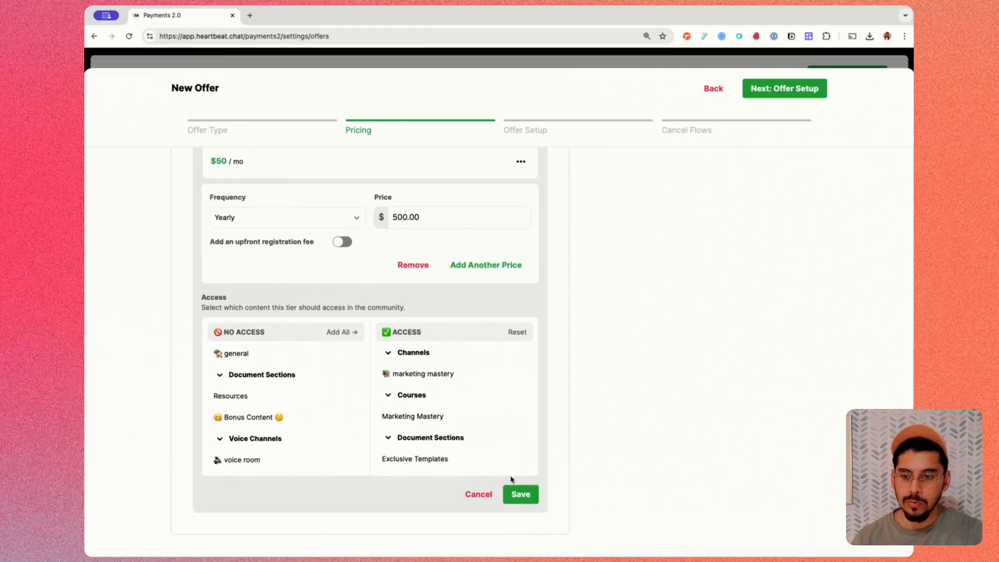
{"action": "left_click", "coordinate": [523, 495]}
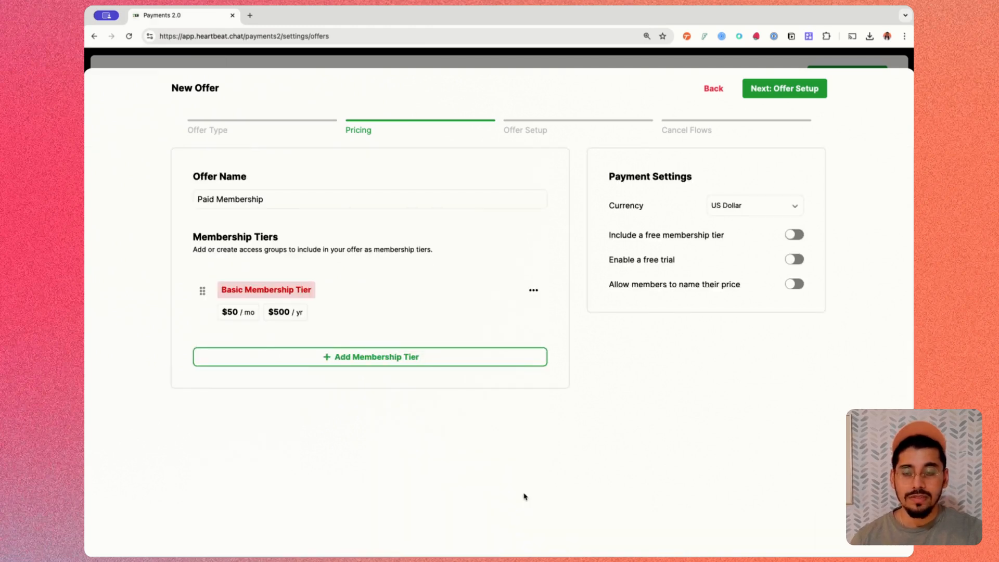
- Enable a free trial for the offer that charges members after 30 days
{"action": "left_click", "coordinate": [793, 260]}
{"action": "left_click", "coordinate": [656, 306]}
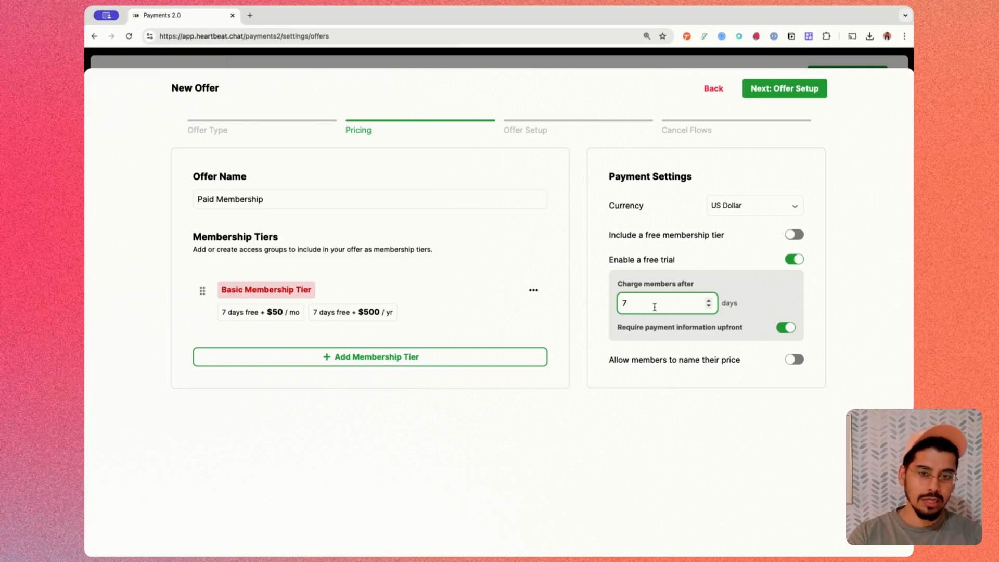
{"action": "key", "text": "BackSpace"}
{"action": "type", "text": "14"}
{"action": "key", "text": "BackSpace"}
{"action": "key", "text": "BackSpace"}
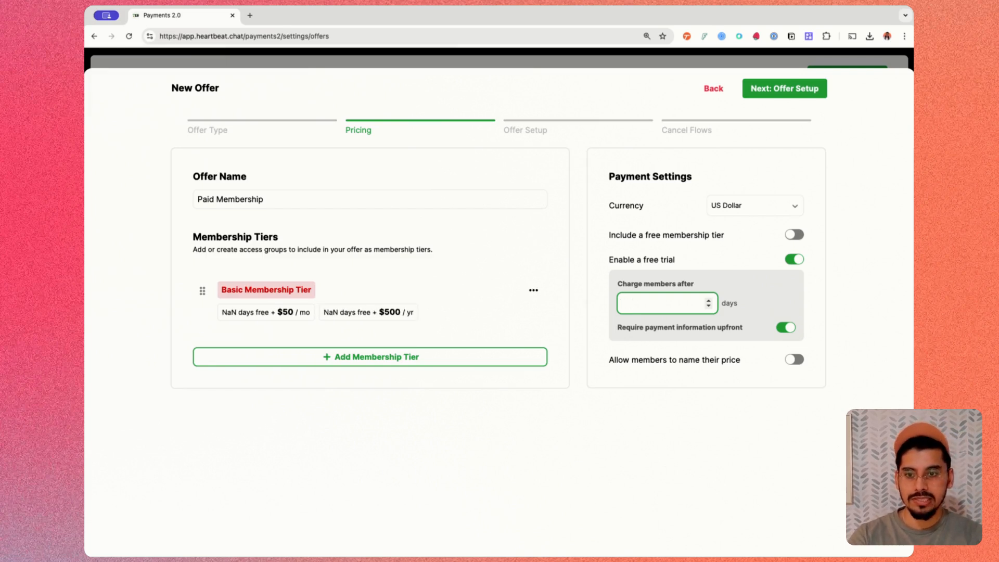
{"action": "type", "text": "30"}
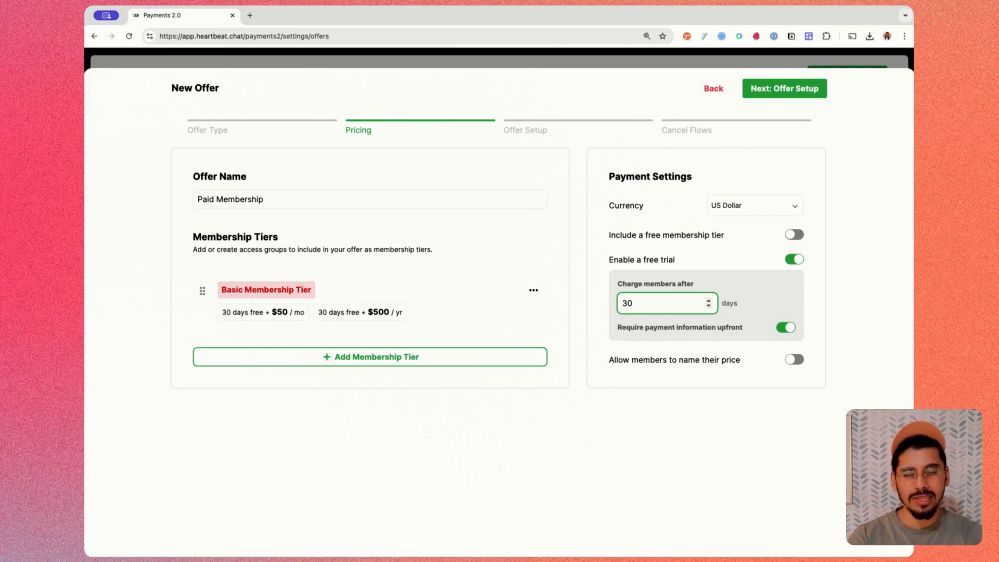
- Try the free trial without requiring payment information upfront, and restore the requirement
{"action": "left_click", "coordinate": [785, 326]}
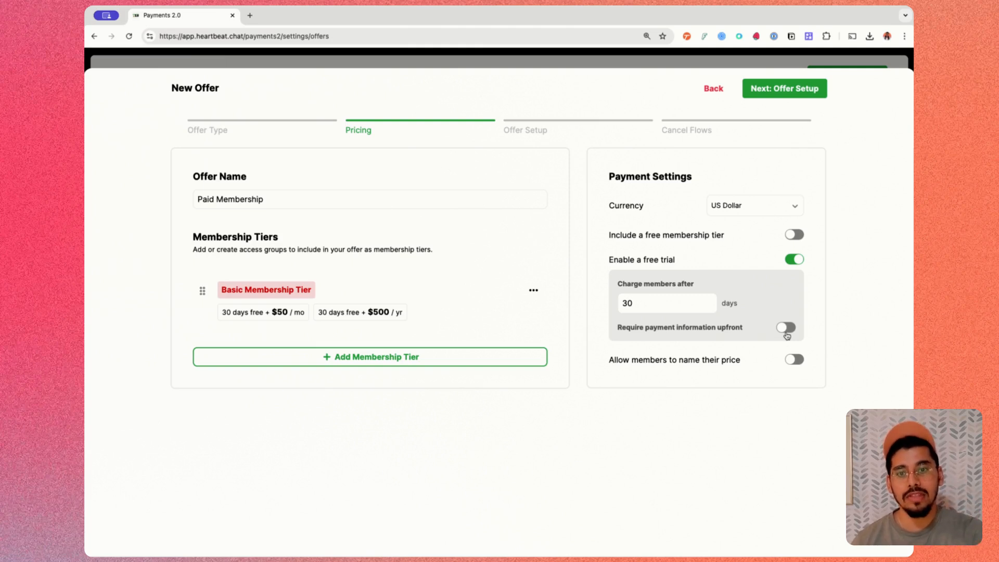
{"action": "left_click", "coordinate": [788, 337]}
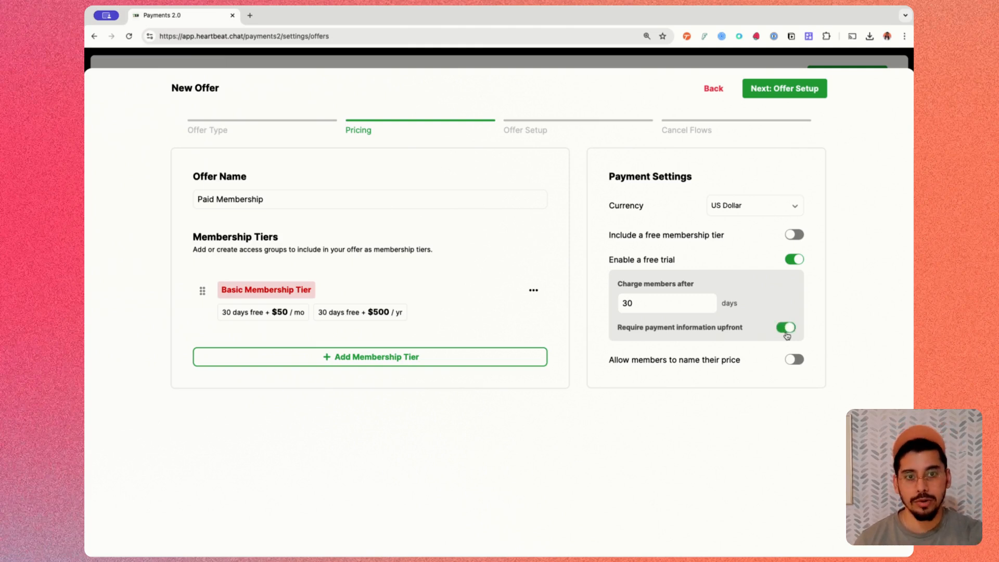
{"action": "left_click", "coordinate": [787, 336]}
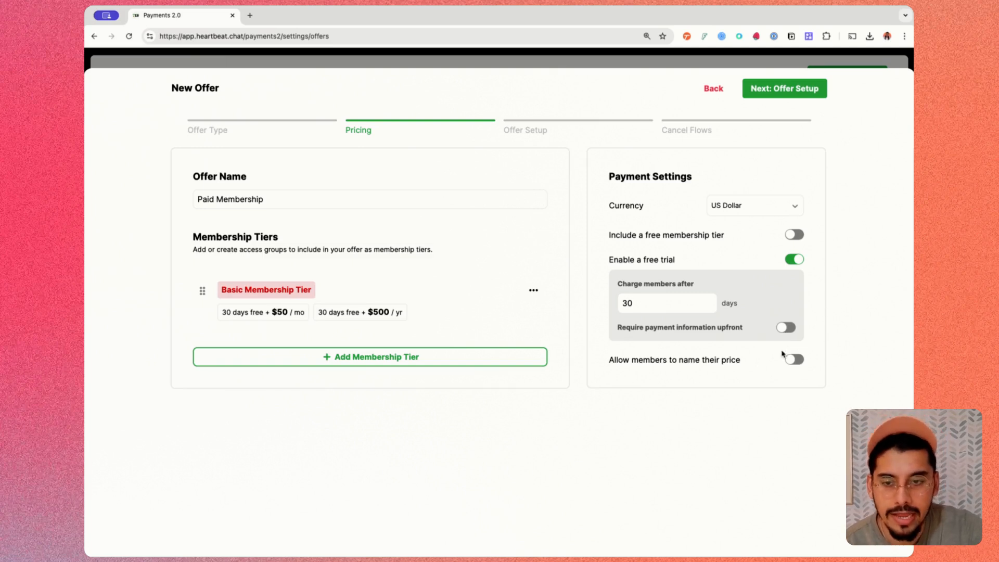
{"action": "left_click", "coordinate": [786, 327]}
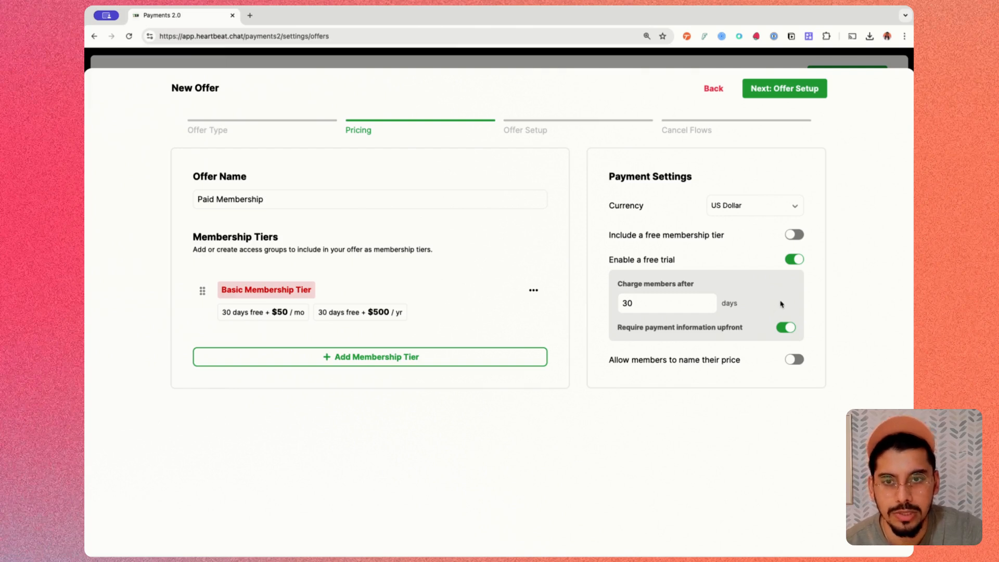
- Accept the pricing settings and proceed to the Offer Setup stage of the new offer
{"action": "left_click", "coordinate": [774, 96]}
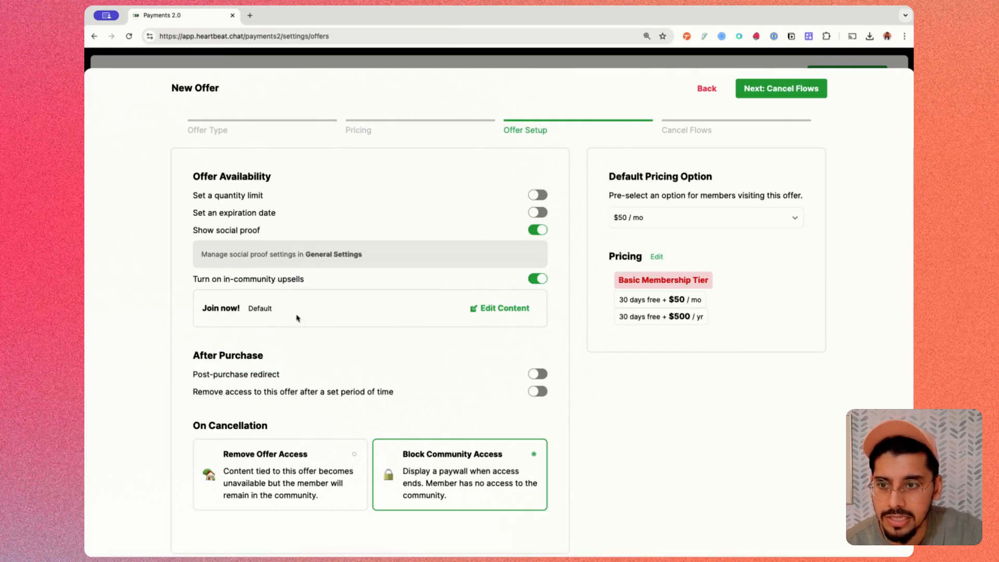
- Turn off social proof and in-community upsells for the offer, and proceed to the Cancel Flows stage
{"action": "left_click", "coordinate": [541, 231]}
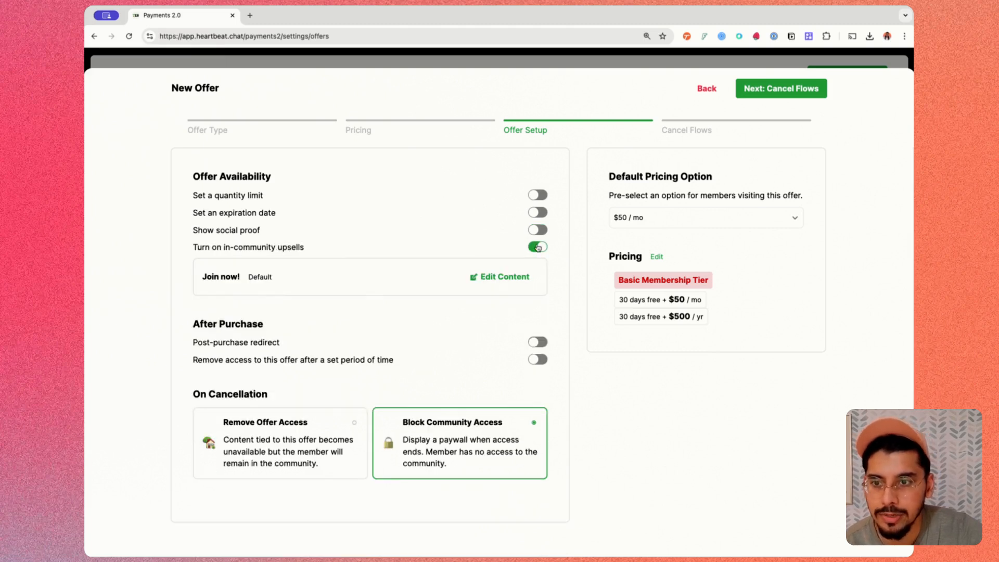
{"action": "left_click", "coordinate": [539, 248]}
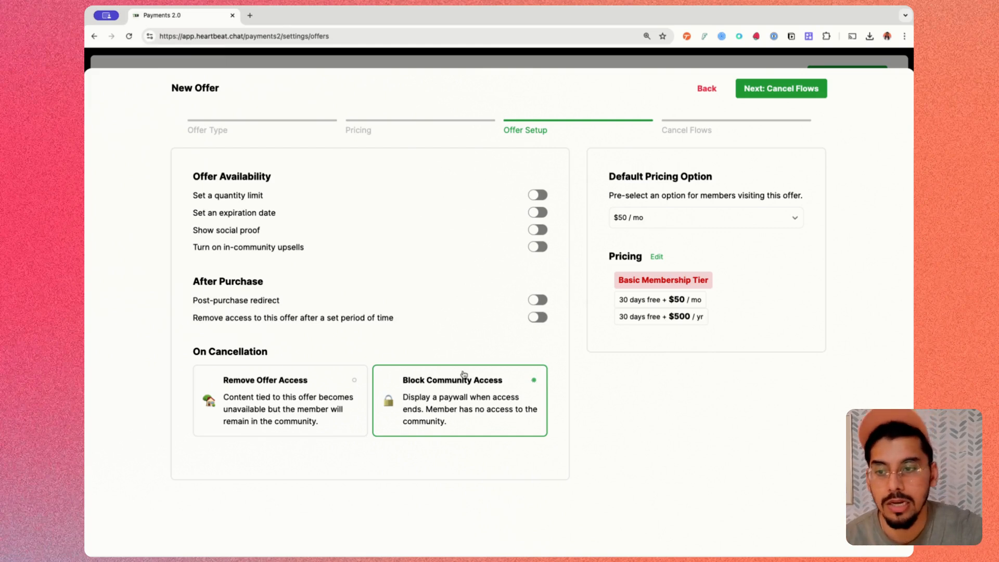
{"action": "left_click", "coordinate": [787, 97]}
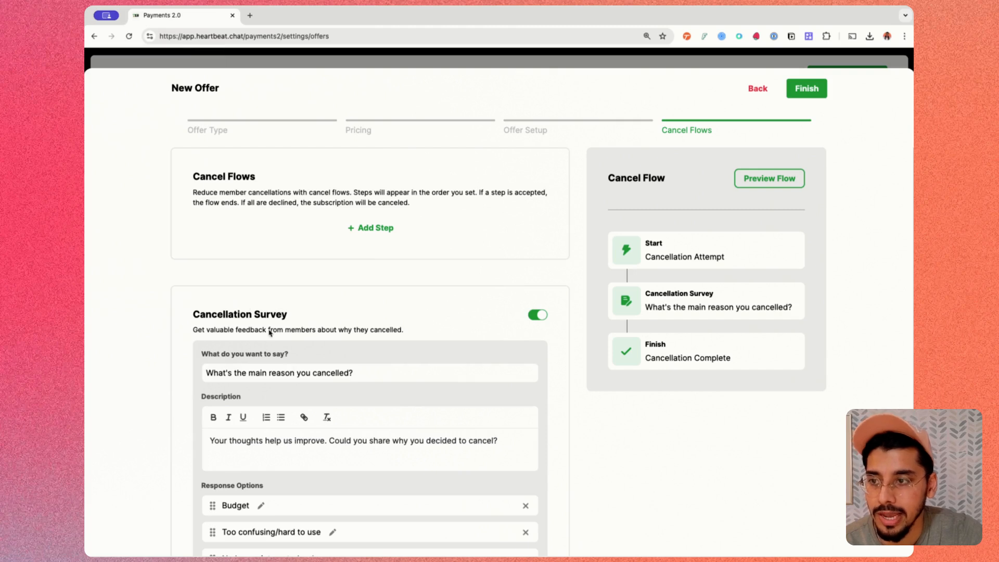
- Review the default cancellation survey, finish creating the offer, and reload the Offers page
{"action": "scroll", "coordinate": [378, 318], "scroll_direction": "down", "scroll_amount": 3}
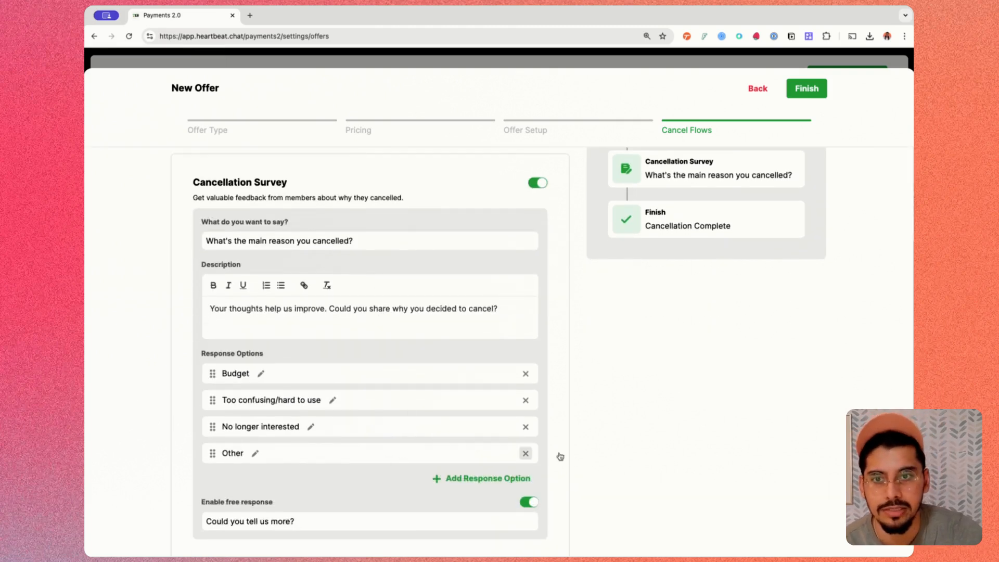
{"action": "left_click", "coordinate": [806, 90]}
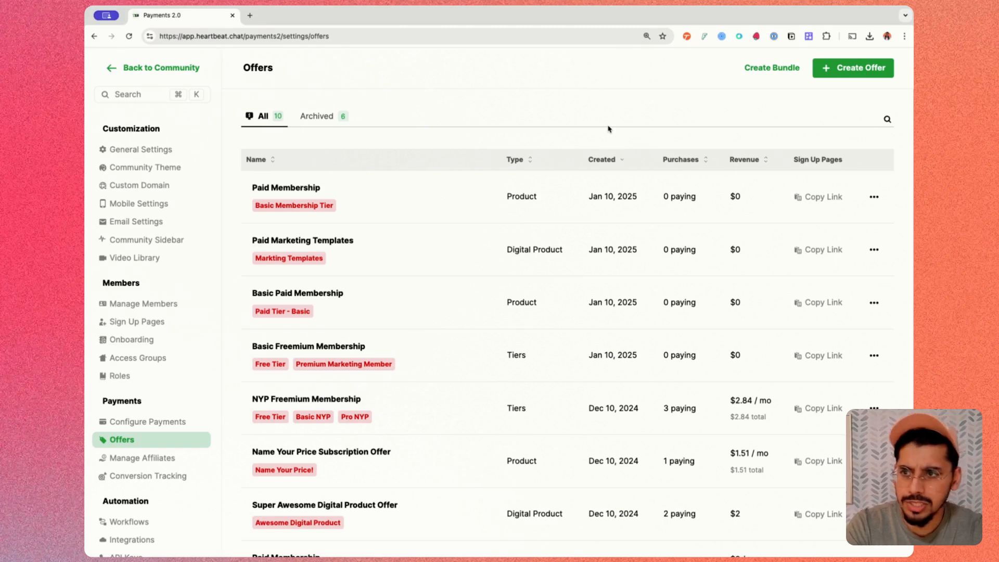
{"action": "key", "text": "super+r"}
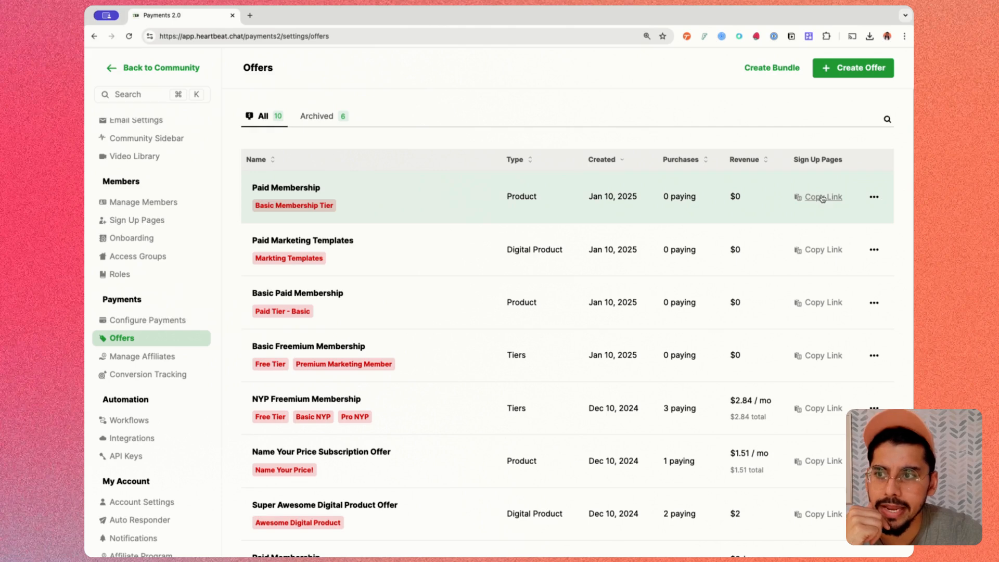
- Copy the sign-up link of the Paid Membership offer and open it in a new browser tab
{"action": "left_click", "coordinate": [821, 198]}
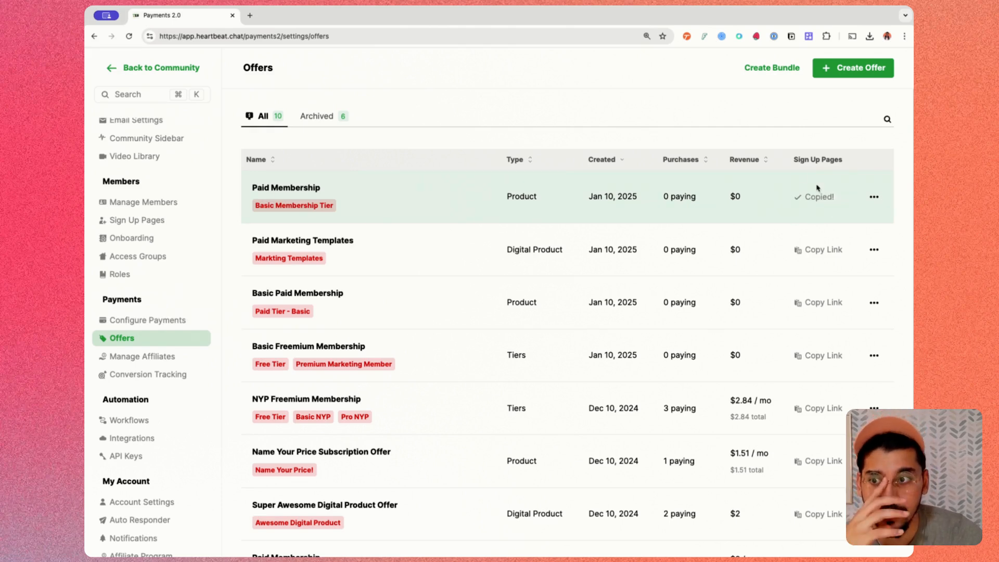
{"action": "left_click", "coordinate": [250, 15]}
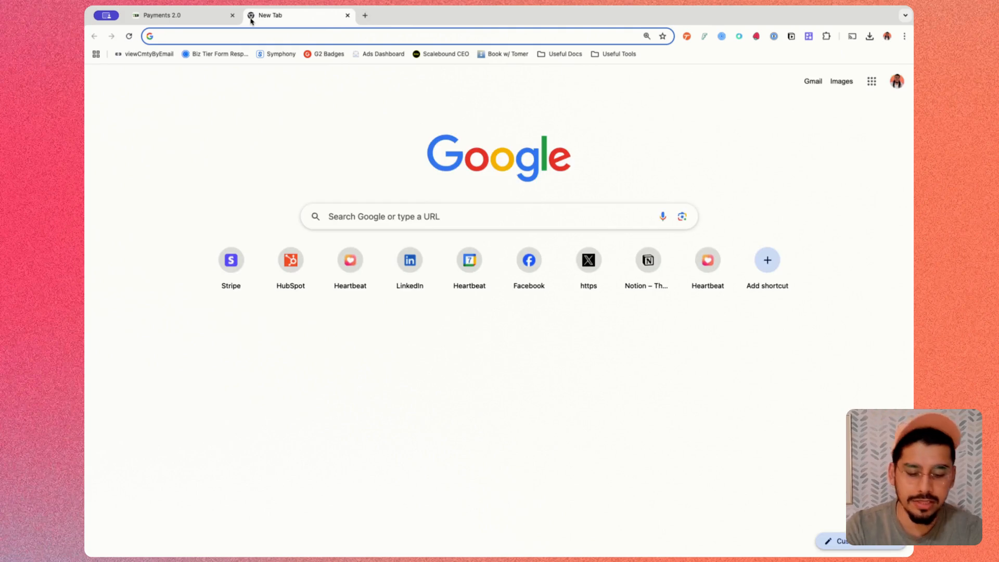
{"action": "key", "text": "Return"}
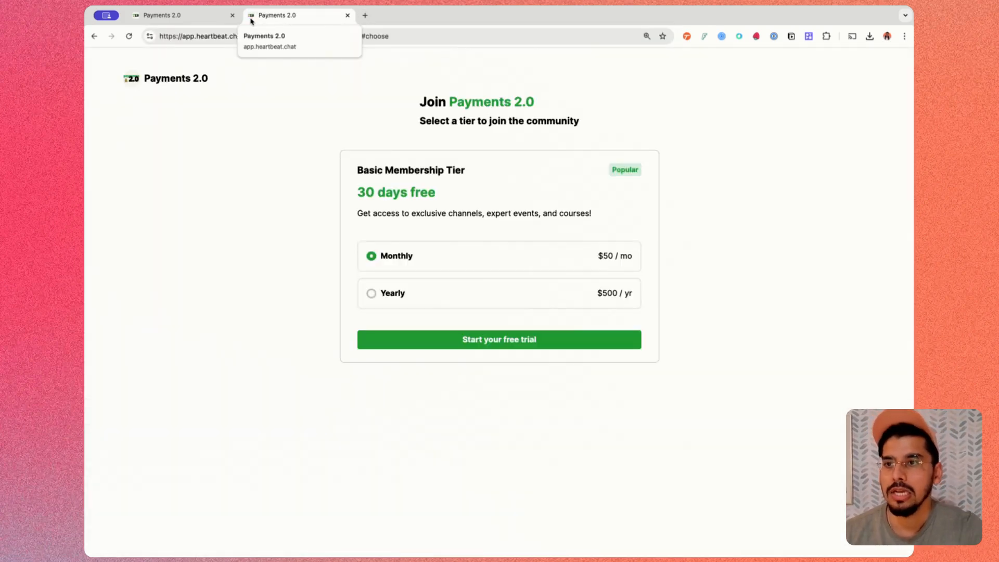
- Check how the free trial is presented for the Basic Membership Tier on the community's join page
{"action": "left_click_drag", "start_coordinate": [355, 193], "coordinate": [449, 194]}
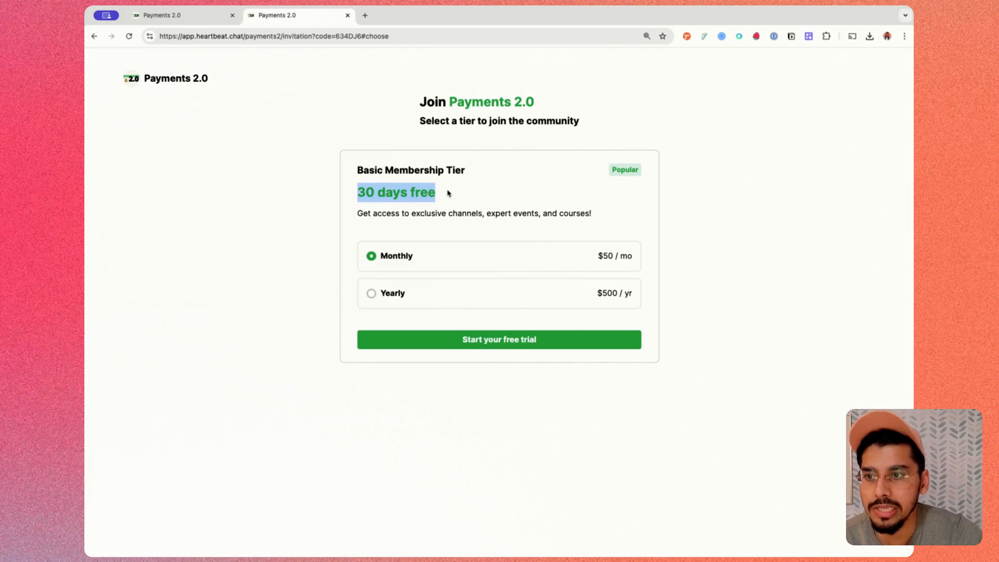
{"action": "left_click", "coordinate": [451, 194]}
{"action": "left_click_drag", "start_coordinate": [356, 190], "coordinate": [446, 196]}
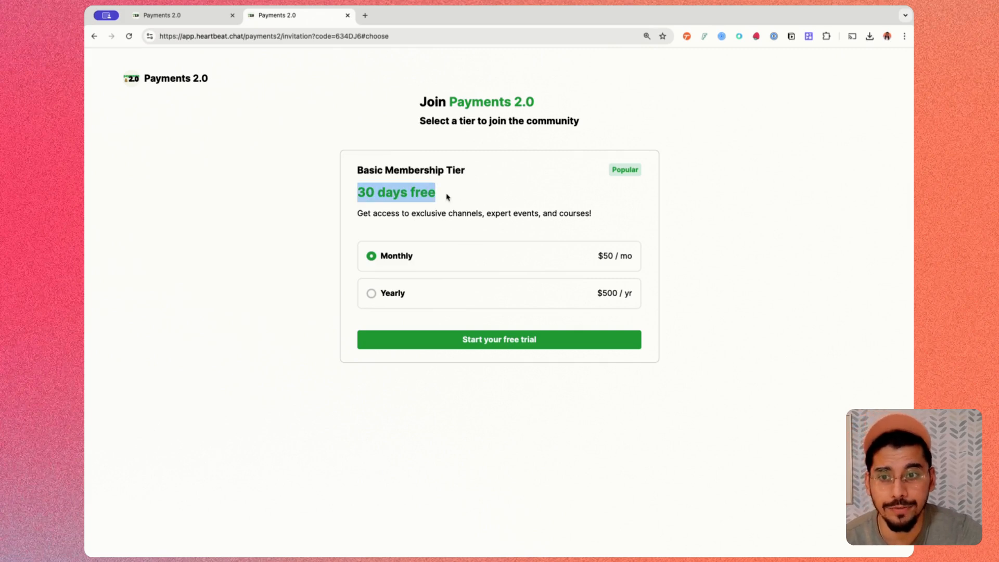
{"action": "left_click", "coordinate": [671, 243]}
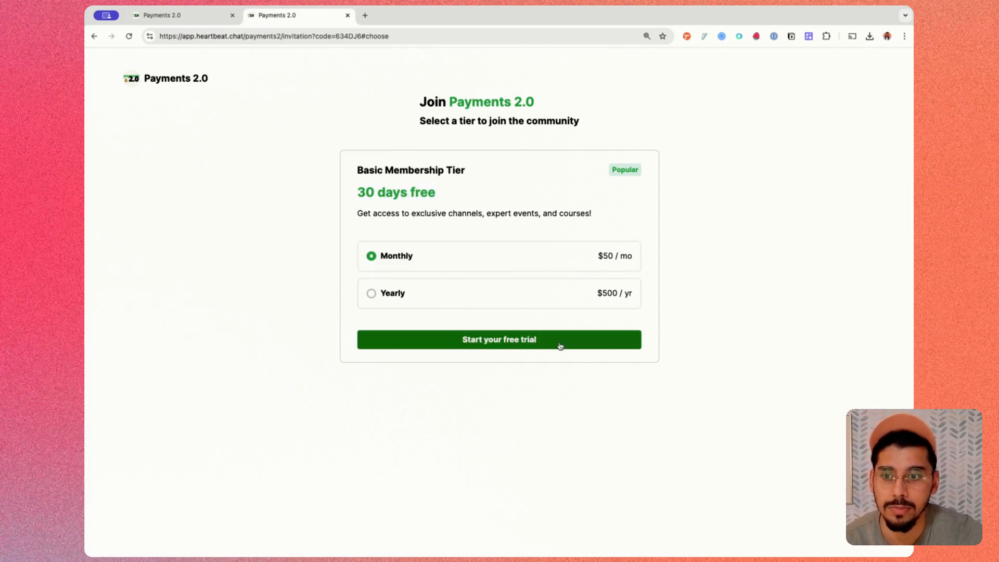
- Go to the checkout with the monthly plan and examine the order summary's trial terms, amount due today and upcoming charge
{"action": "left_click", "coordinate": [539, 347]}
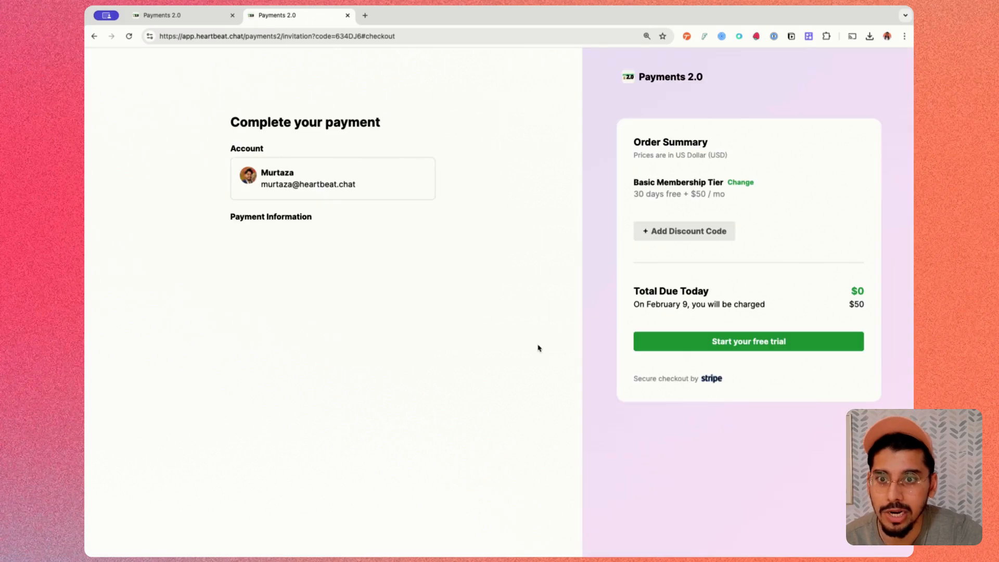
{"action": "left_click_drag", "start_coordinate": [634, 194], "coordinate": [738, 202]}
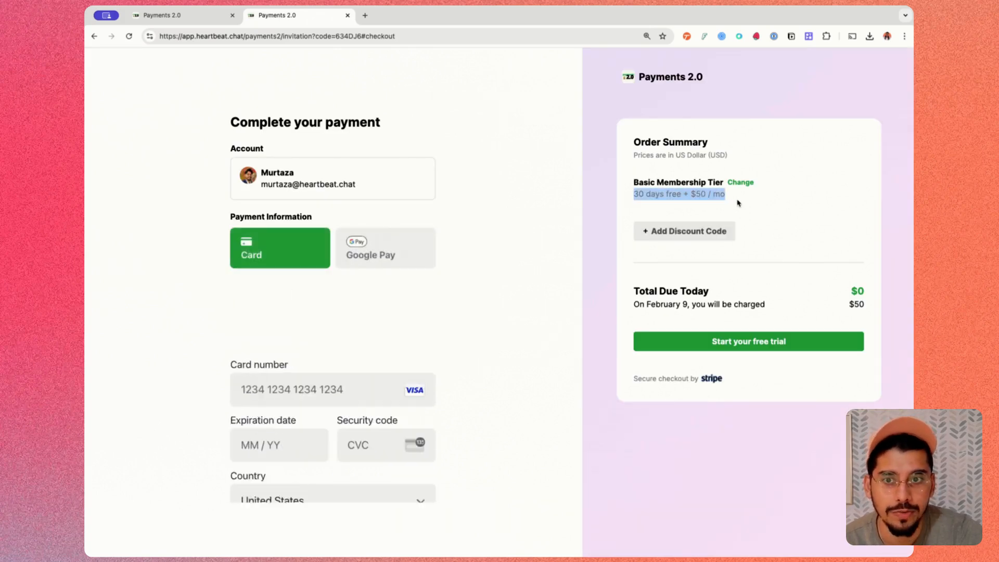
{"action": "left_click", "coordinate": [616, 209]}
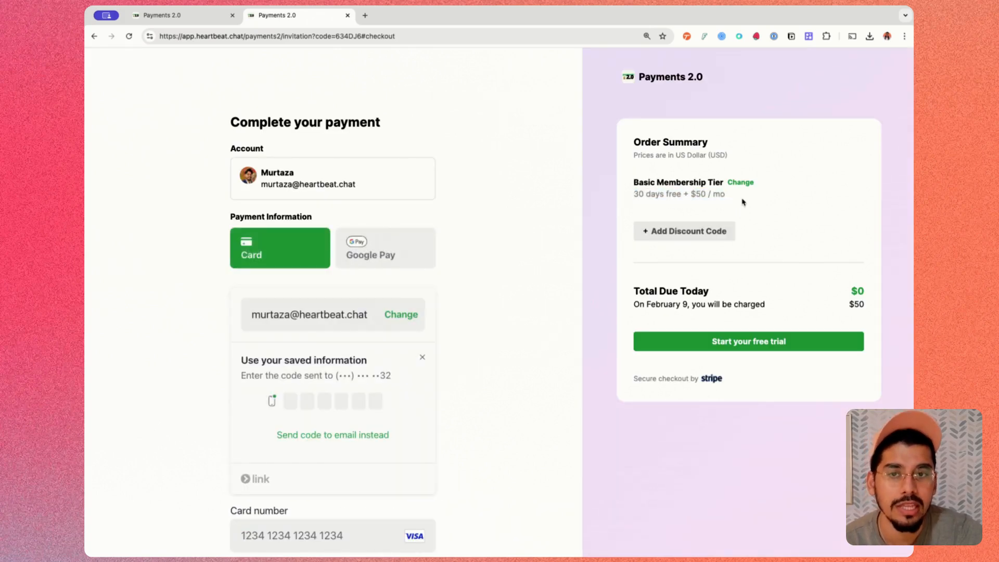
{"action": "left_click_drag", "start_coordinate": [632, 294], "coordinate": [865, 293]}
{"action": "left_click_drag", "start_coordinate": [633, 306], "coordinate": [814, 317]}
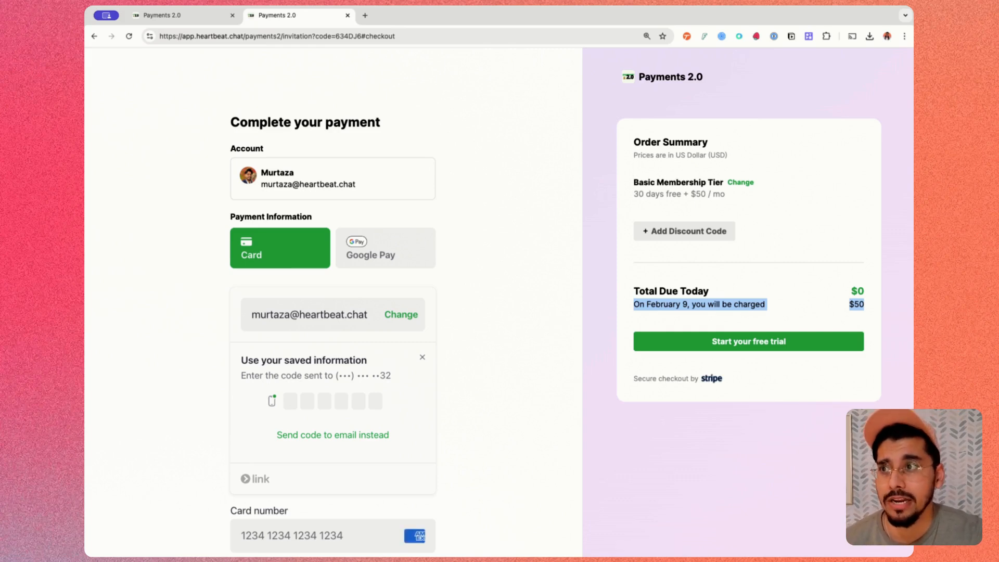
- Return to the community settings and look up the Payment Confirmation Emails option in the payment configuration
{"action": "left_click", "coordinate": [156, 15]}
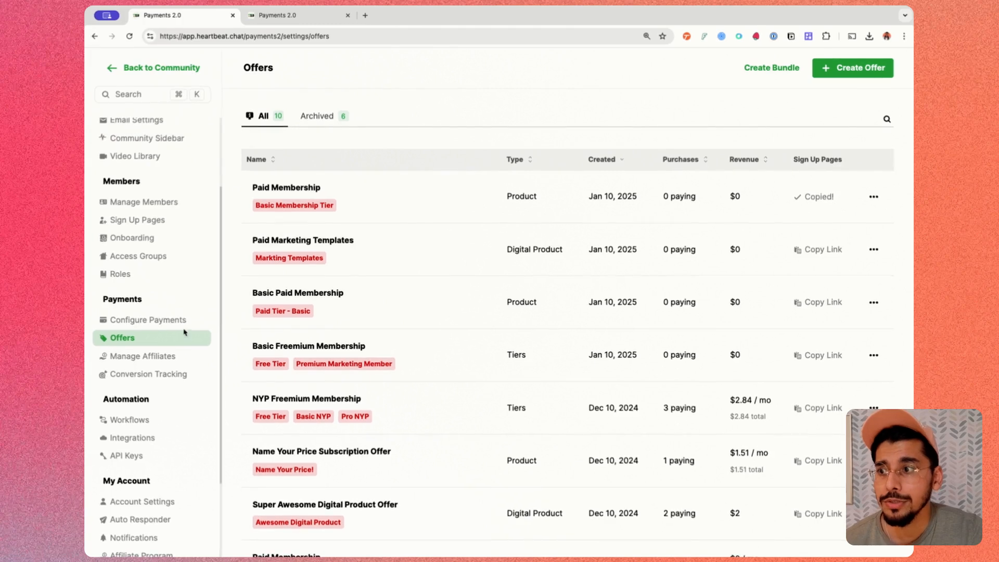
{"action": "left_click", "coordinate": [134, 322]}
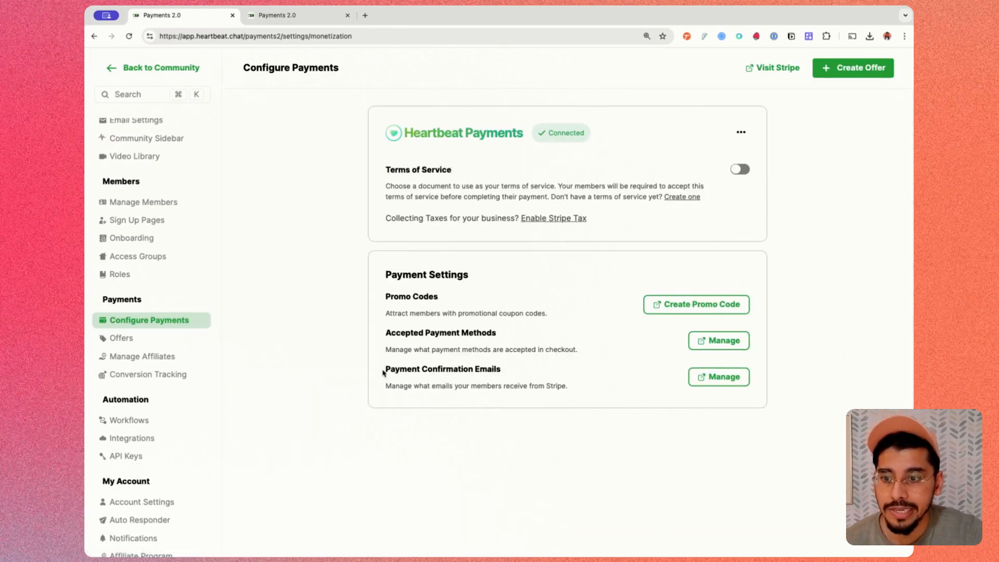
{"action": "left_click_drag", "start_coordinate": [385, 367], "coordinate": [567, 387]}
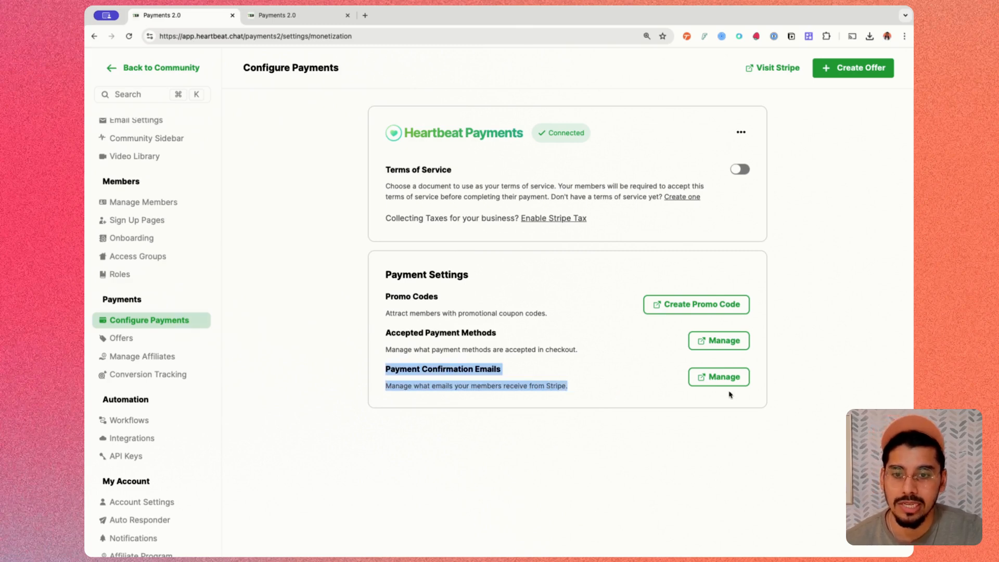
{"action": "left_click", "coordinate": [605, 387]}
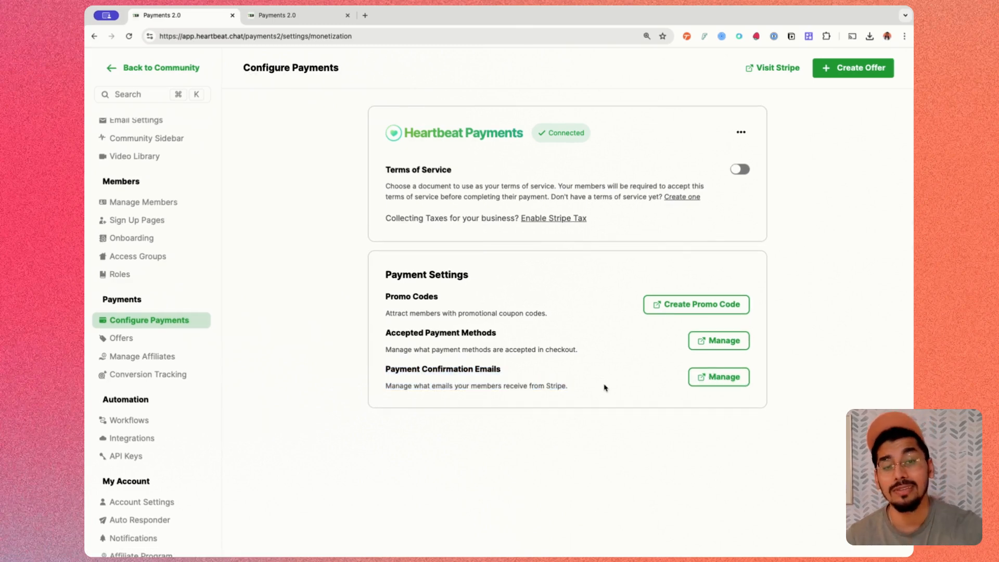